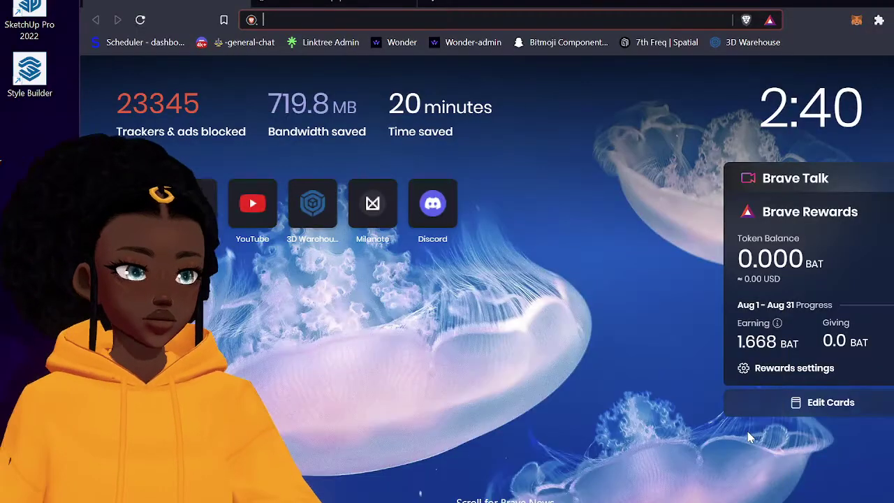
# Step: Go to google.com in the browser
pyautogui.write('5')
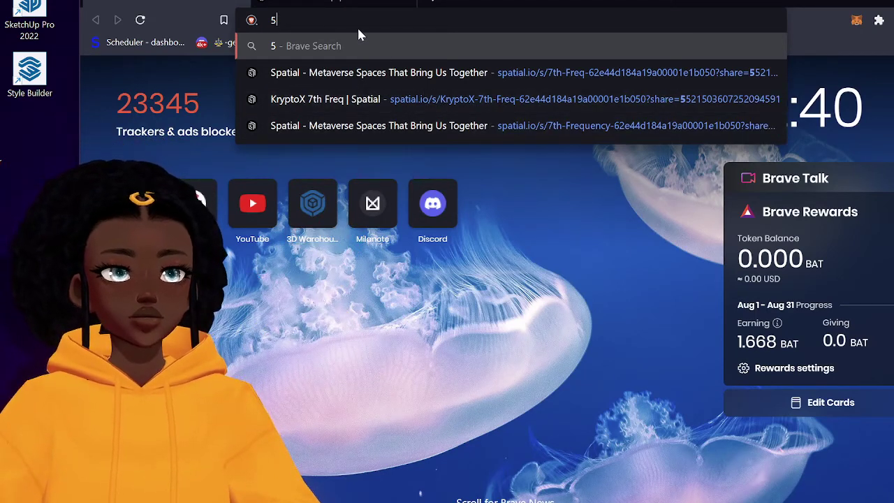
pyautogui.press('BackSpace')
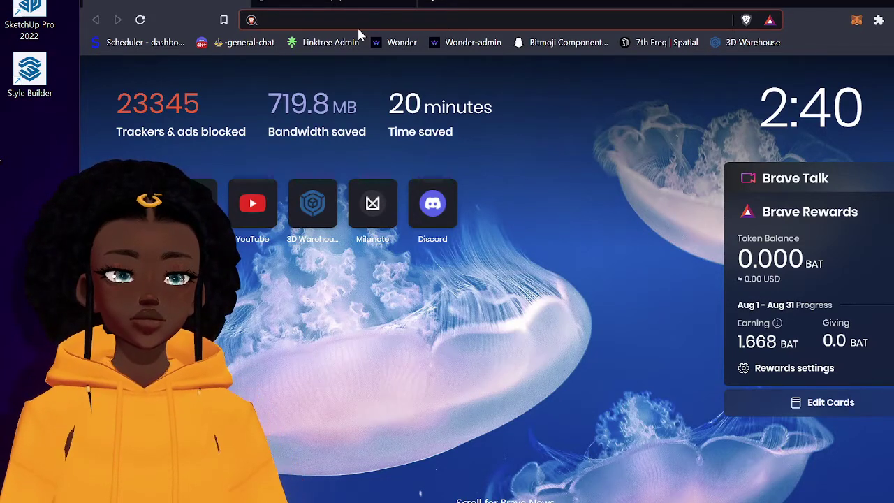
pyautogui.write('go')
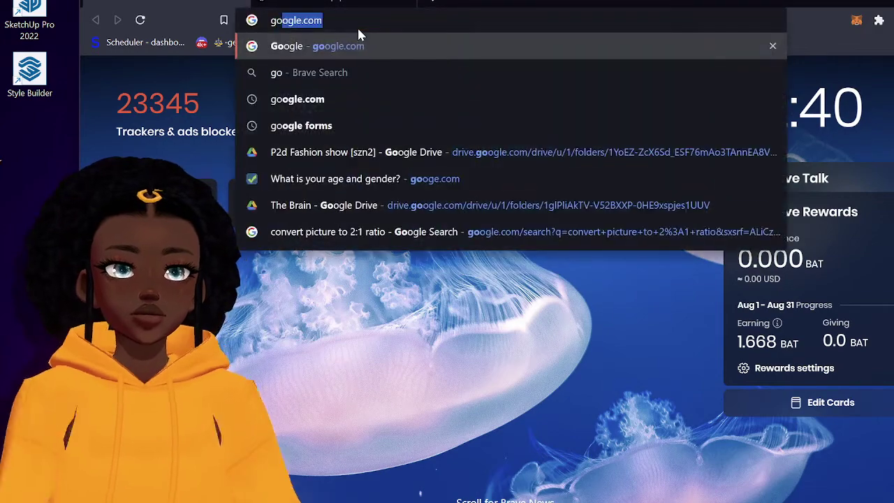
pyautogui.write('ogle.com')
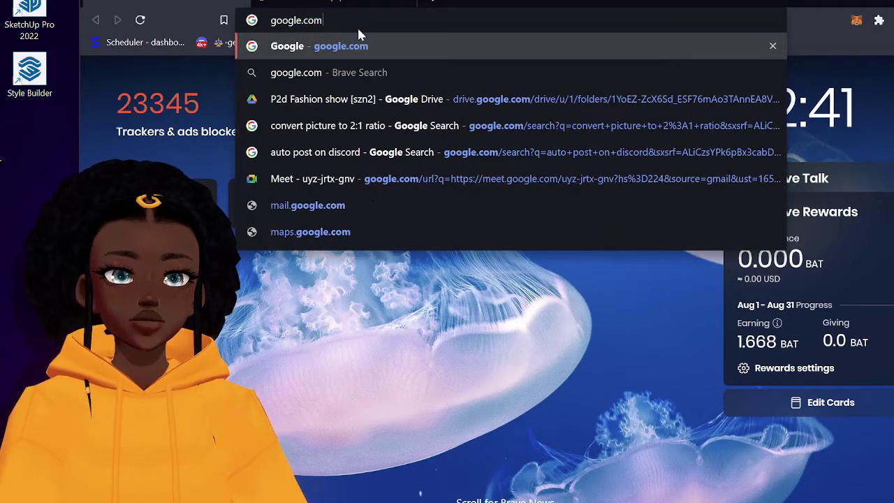
pyautogui.press('Return')
# Step: Find the Ready Player Me website through a Google search for "ready player me" and enter its hub
pyautogui.click(359, 293)
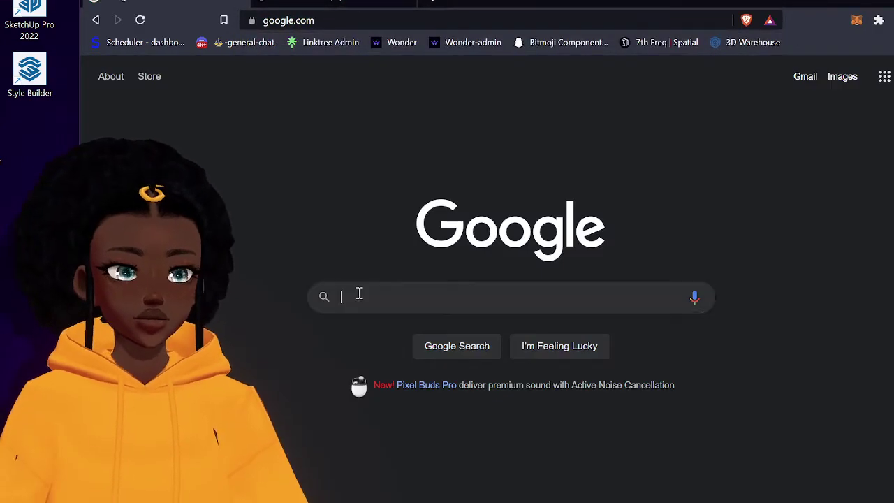
pyautogui.write('e')
pyautogui.press('BackSpace')
pyautogui.write('read')
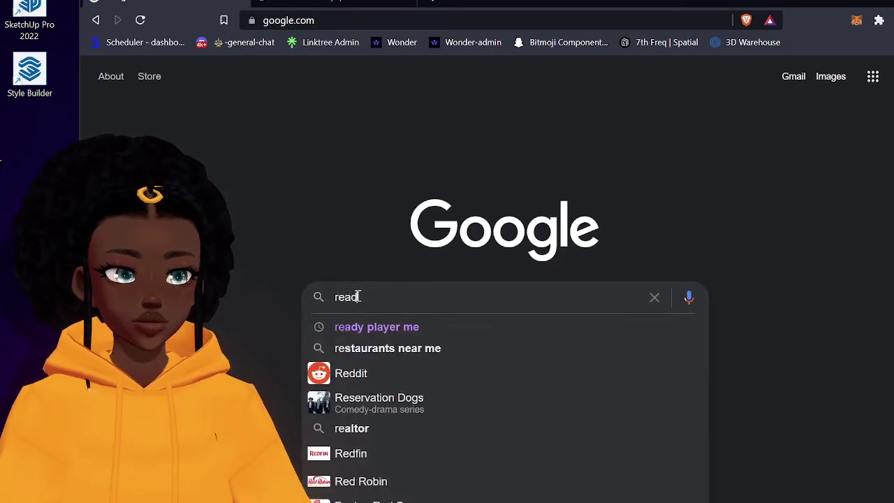
pyautogui.click(414, 331)
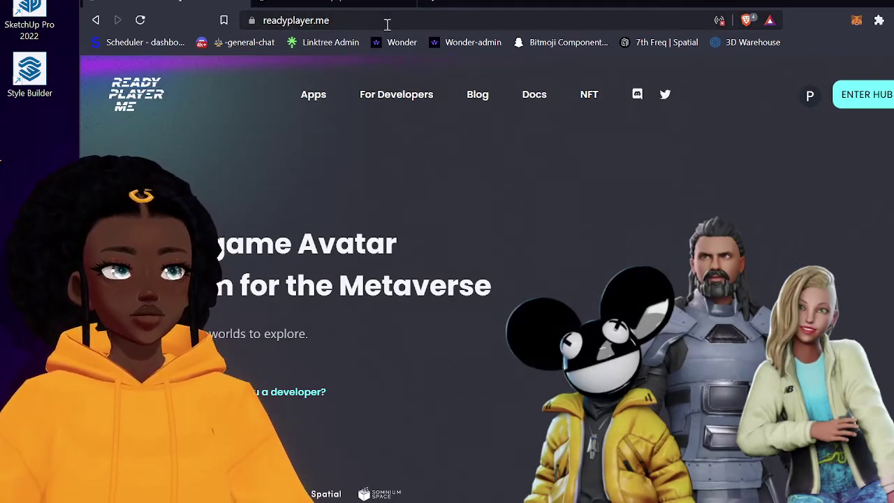
pyautogui.click(868, 98)
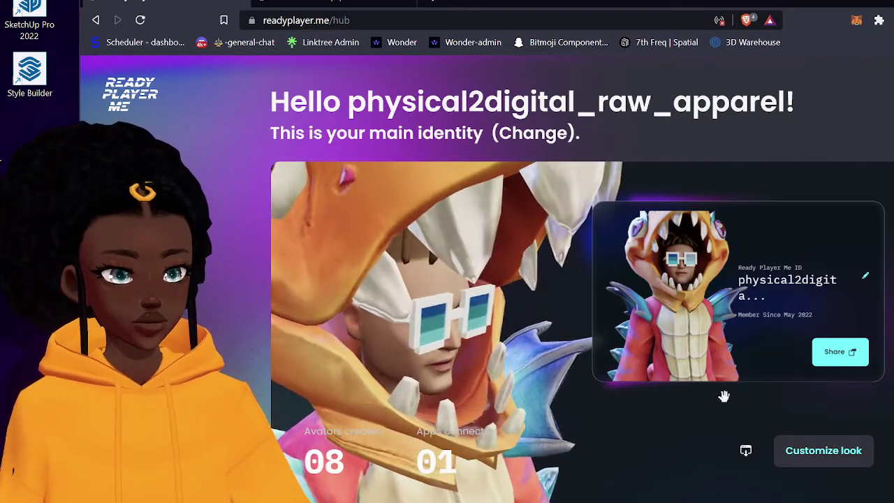
# Step: Look at the hub's My Avatars section and return to the Home overview of the main identity
pyautogui.moveTo(205, 337)
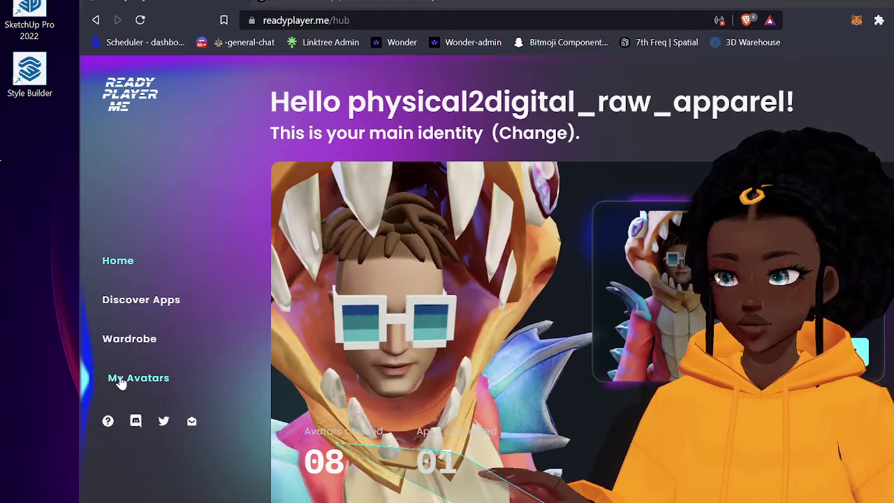
pyautogui.click(120, 383)
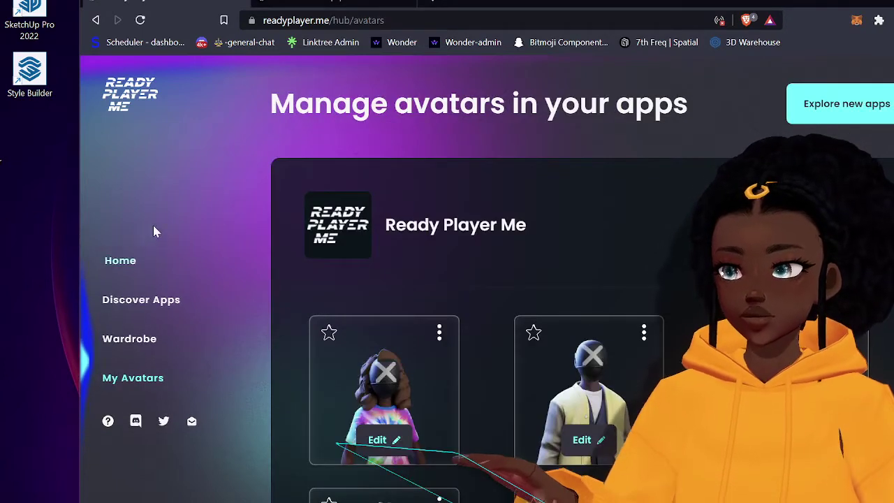
pyautogui.click(122, 259)
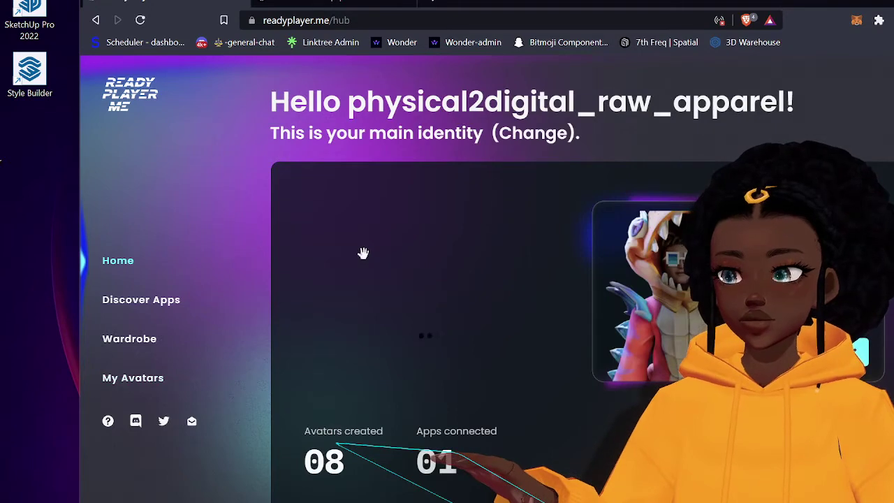
pyautogui.scroll(-2, 264, 279)
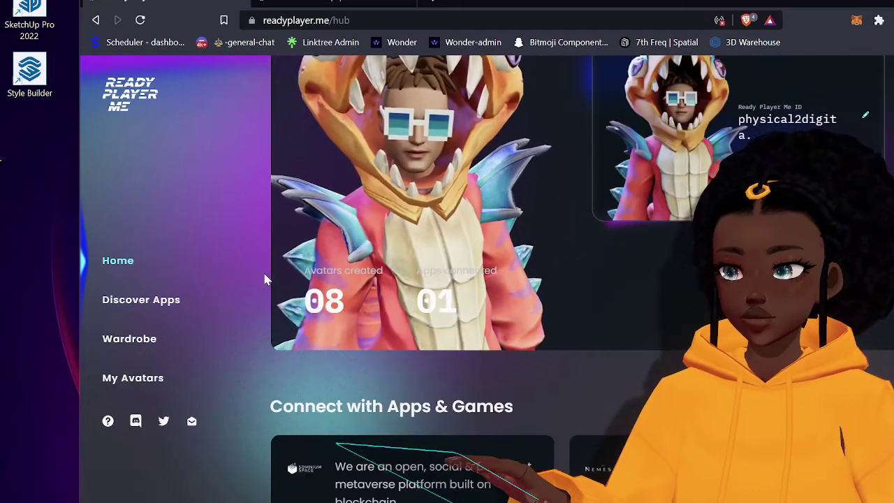
pyautogui.scroll(2, 264, 280)
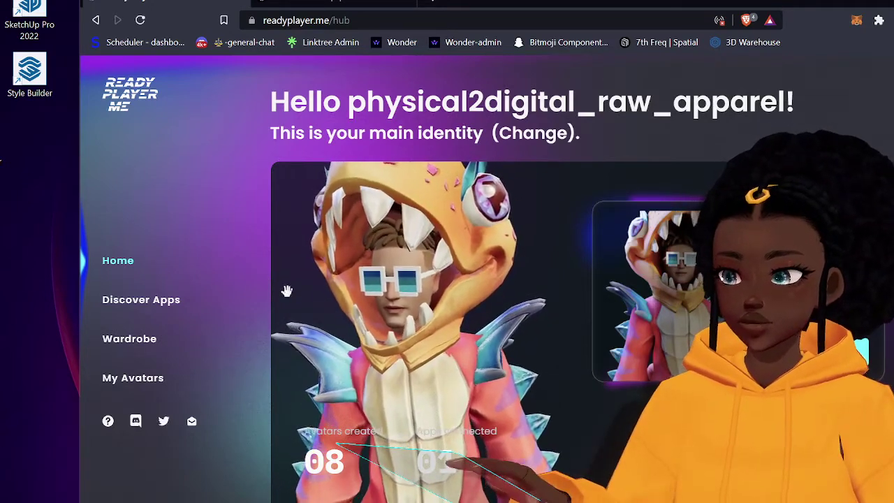
# Step: Browse the compatible apps in Discover Apps and view the Wardrobe's available assets
pyautogui.click(134, 306)
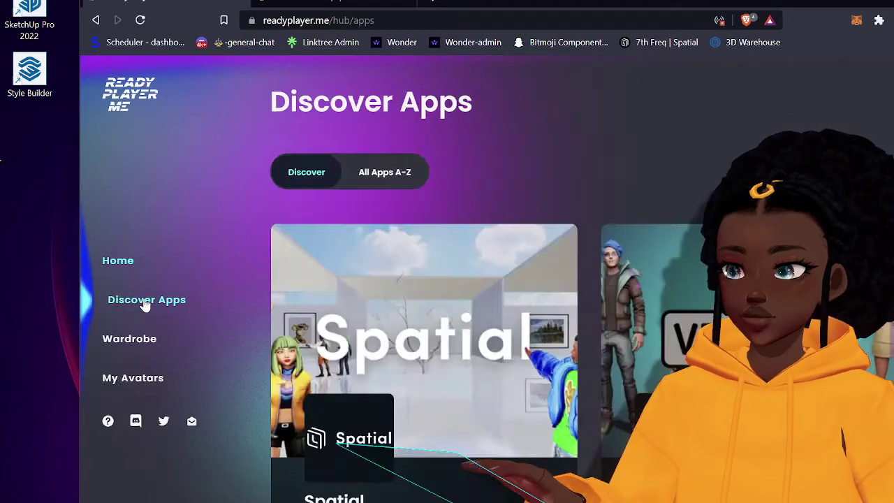
pyautogui.scroll(-12, 520, 289)
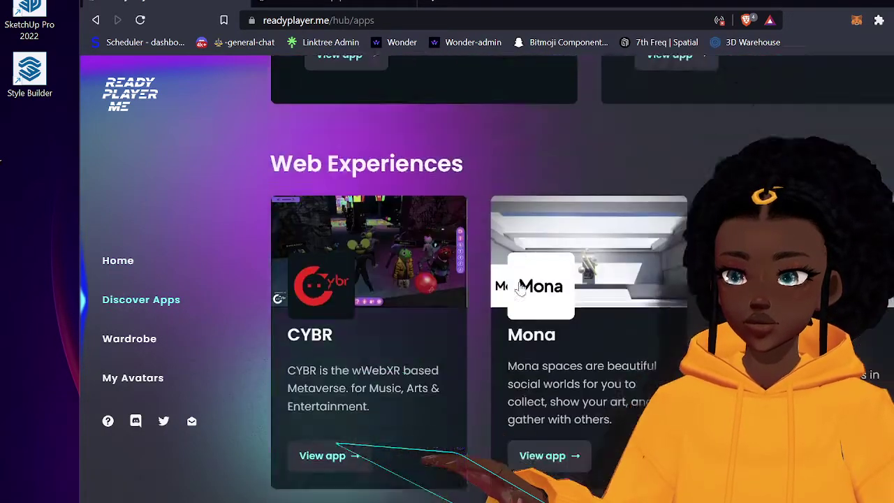
pyautogui.scroll(-6, 521, 289)
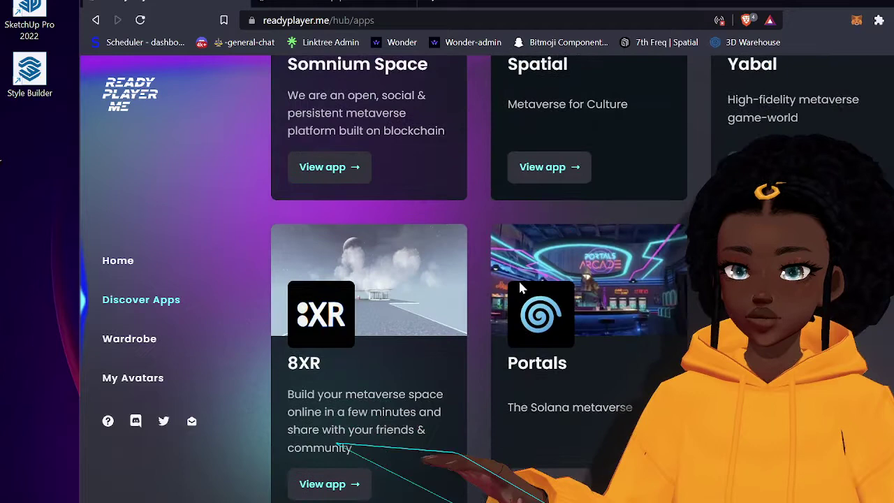
pyautogui.scroll(-3, 520, 289)
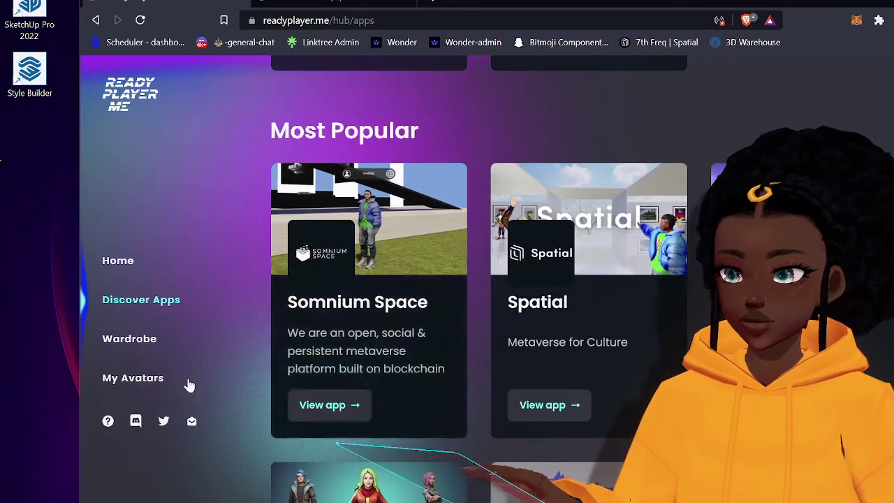
pyautogui.click(134, 339)
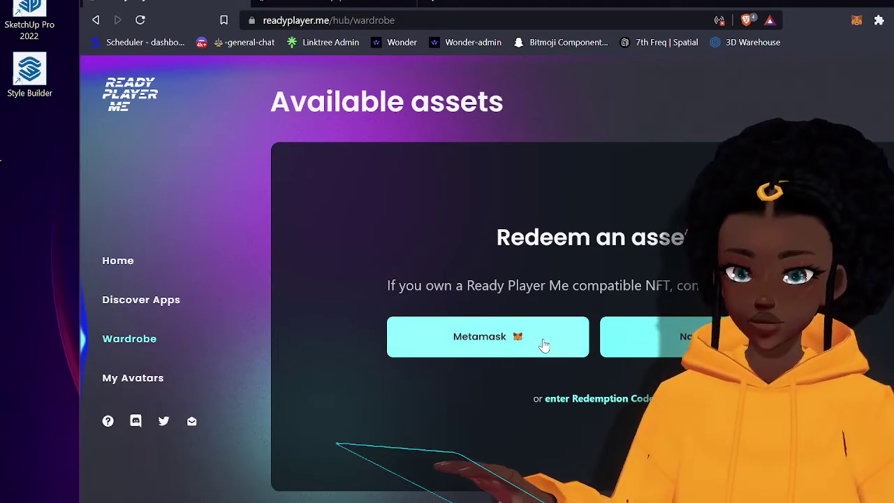
# Step: Go to My Avatars and start creating a new avatar for Ready Player Me
pyautogui.click(116, 382)
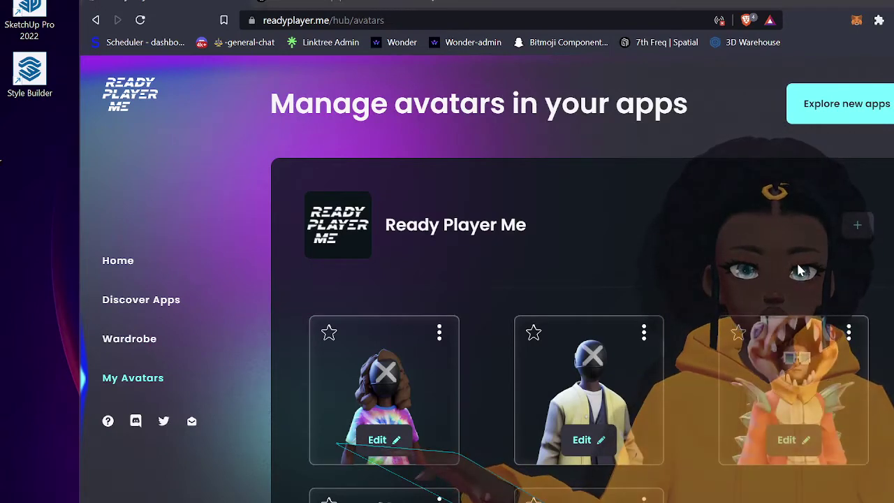
pyautogui.moveTo(802, 271); pyautogui.dragTo(193, 286)
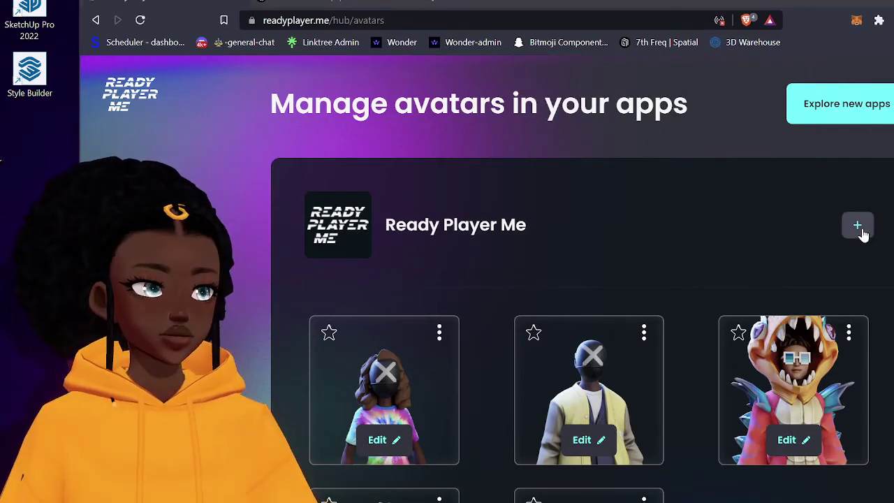
pyautogui.click(861, 230)
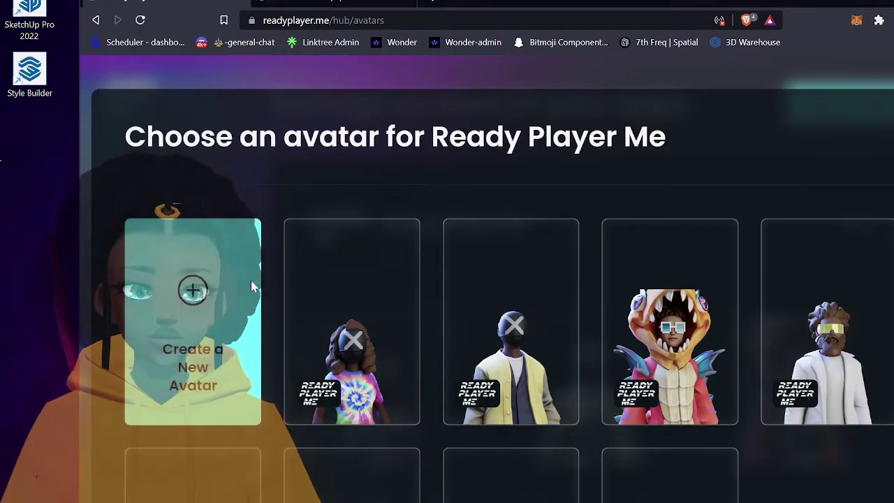
pyautogui.click(244, 342)
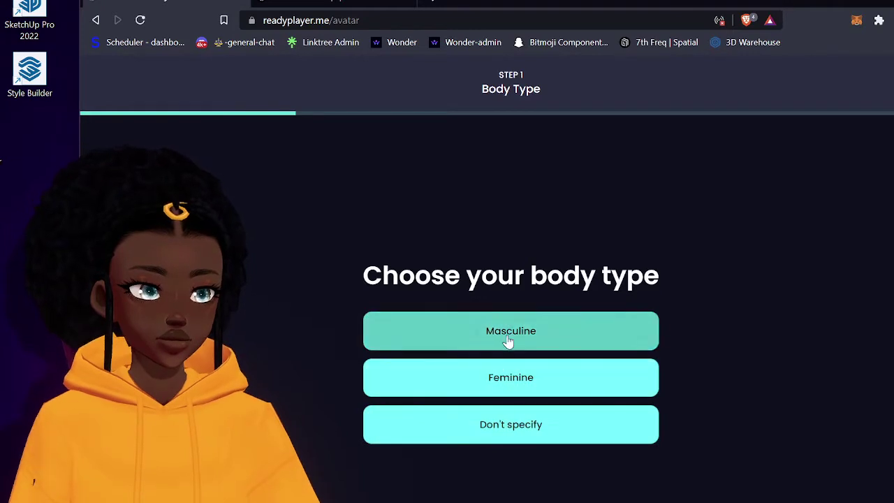
# Step: Leave the body type unspecified, continue without a photo and pick the preset avatar with long brown dreadlocks
pyautogui.click(514, 429)
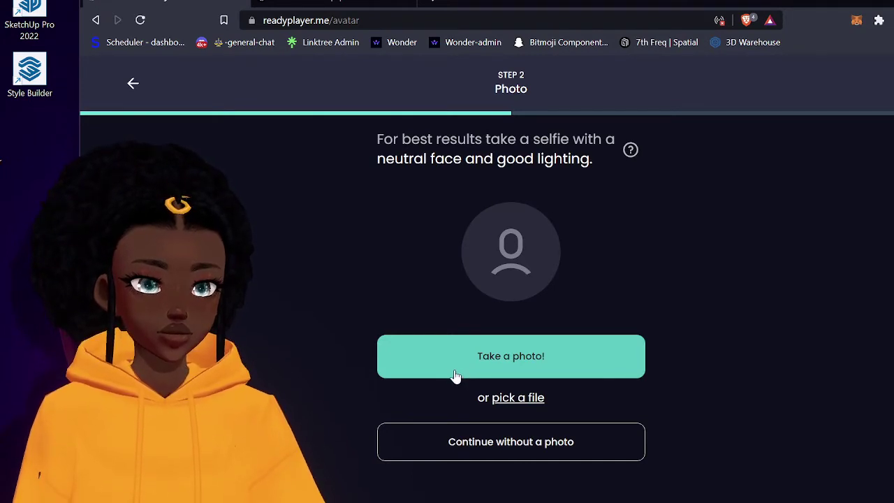
pyautogui.click(554, 447)
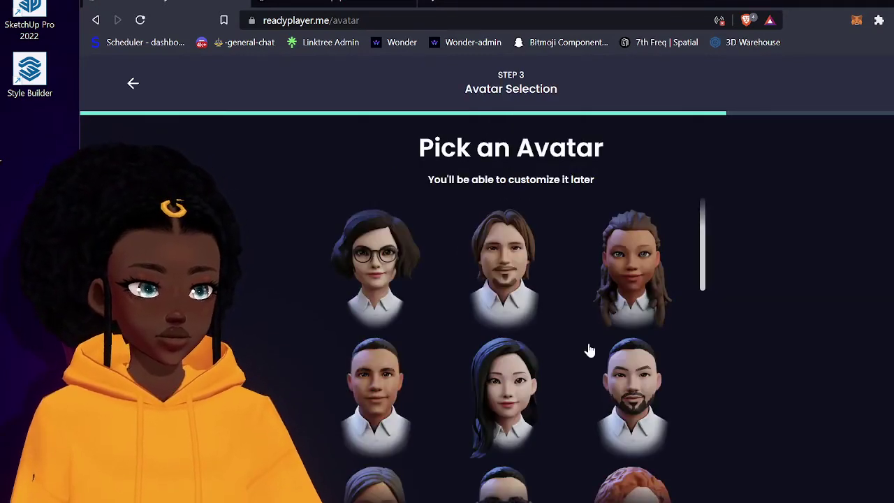
pyautogui.scroll(-10, 515, 422)
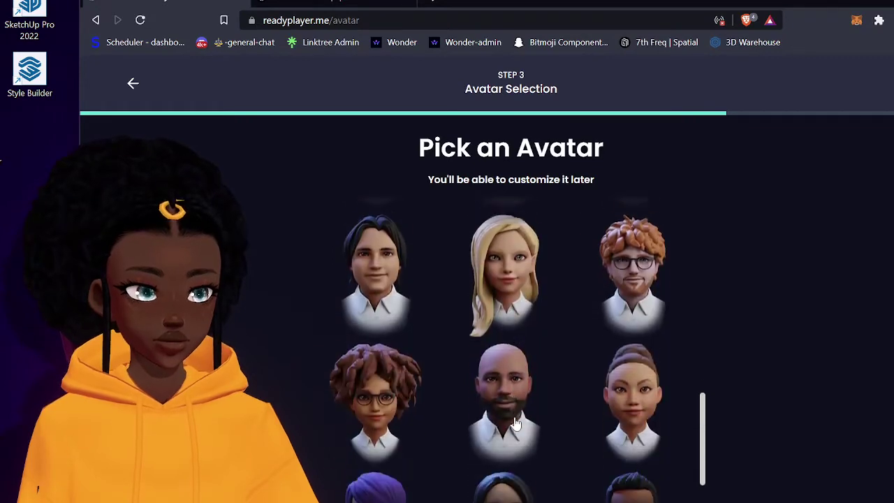
pyautogui.scroll(10, 515, 423)
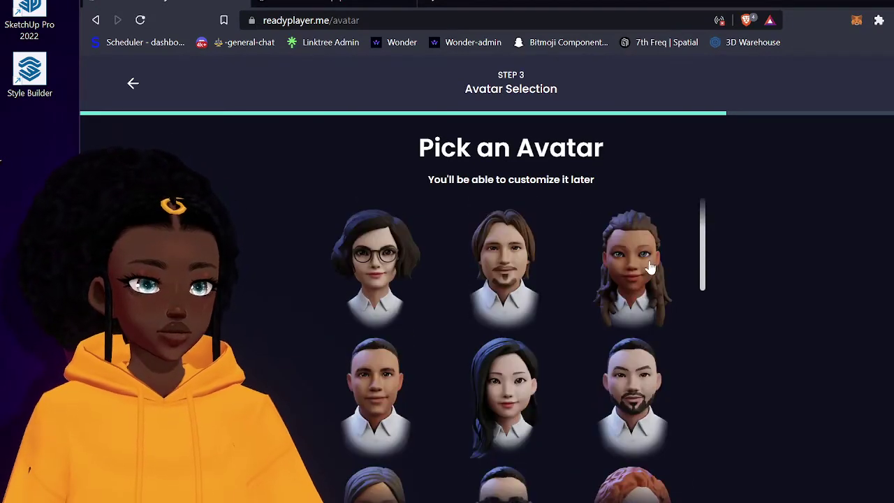
pyautogui.click(645, 258)
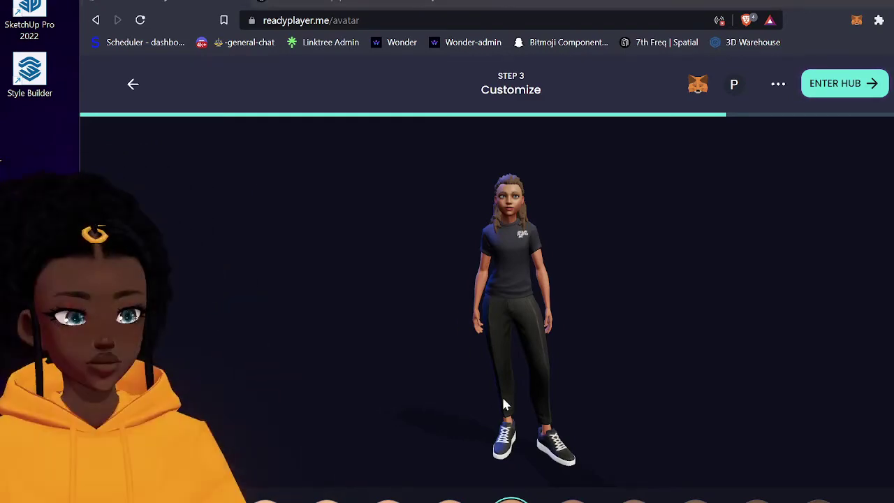
# Step: Customize the avatar's face with the second preset face shape and the sixth preset lip shape
pyautogui.moveTo(550, 12); pyautogui.dragTo(571, 1)
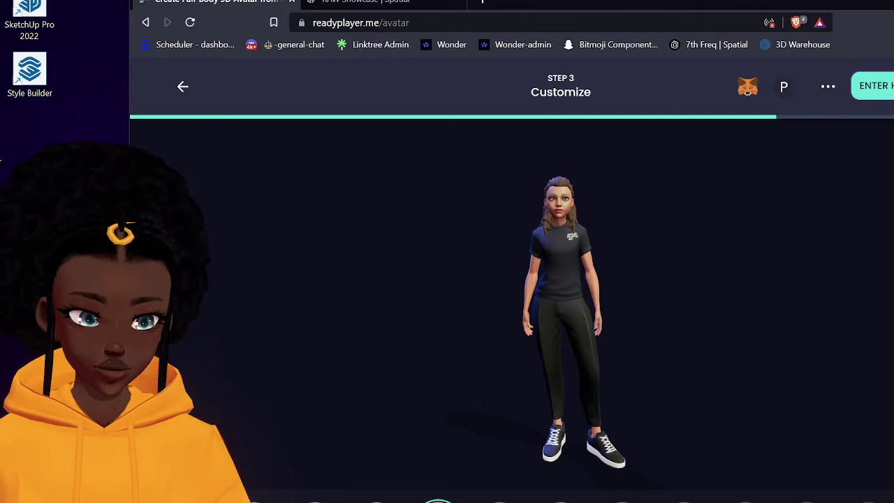
pyautogui.click(447, 502)
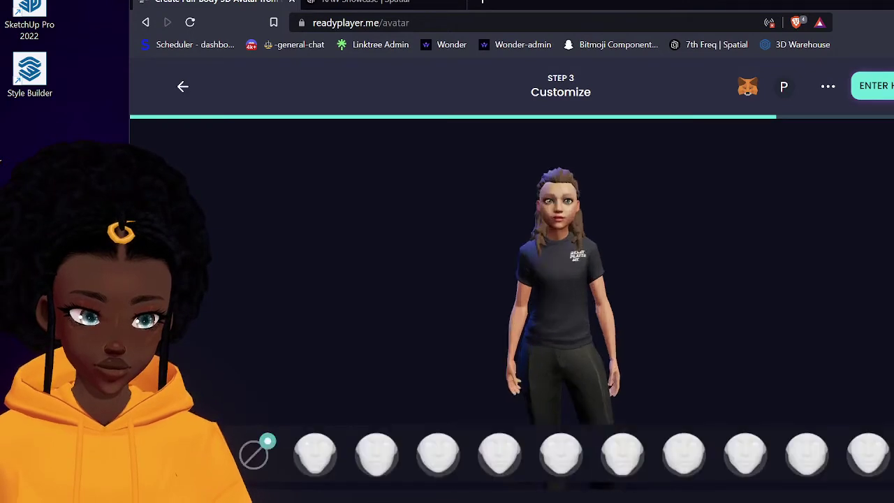
pyautogui.click(378, 455)
pyautogui.click(489, 502)
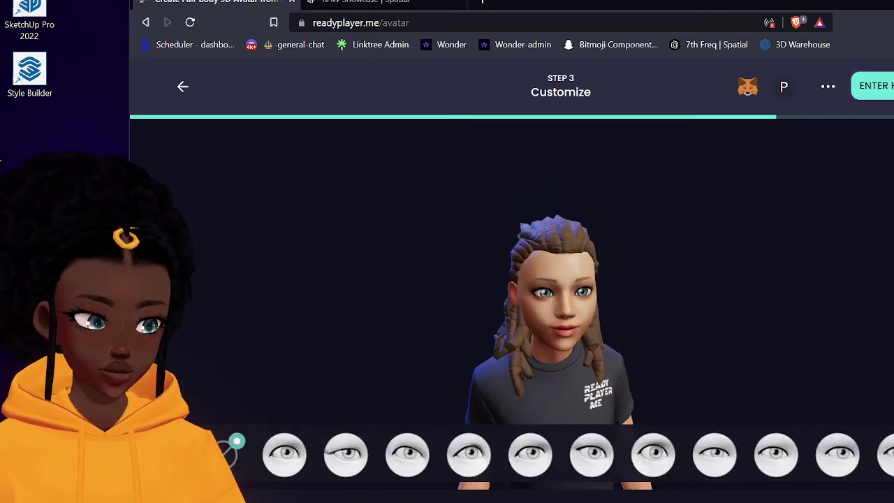
pyautogui.click(531, 502)
pyautogui.click(632, 501)
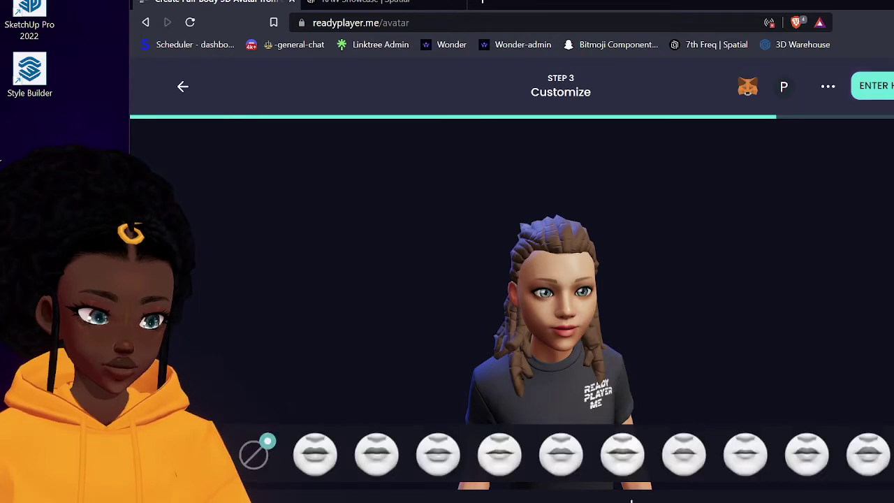
pyautogui.click(619, 461)
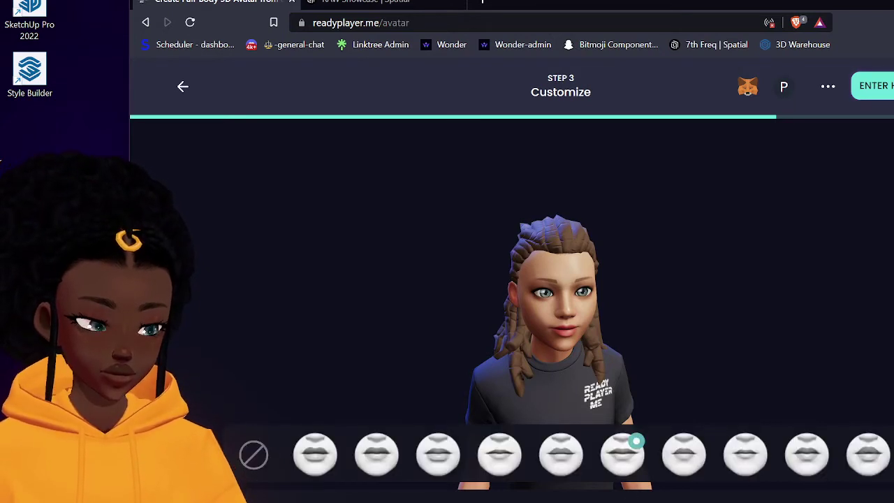
pyautogui.click(698, 502)
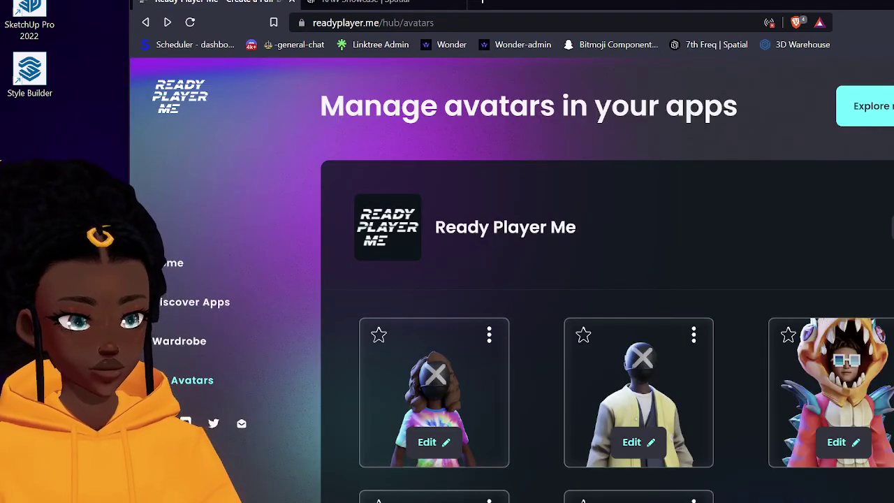
# Step: Start creating a new avatar for Ready Player Me from the My Avatars page
pyautogui.click(893, 227)
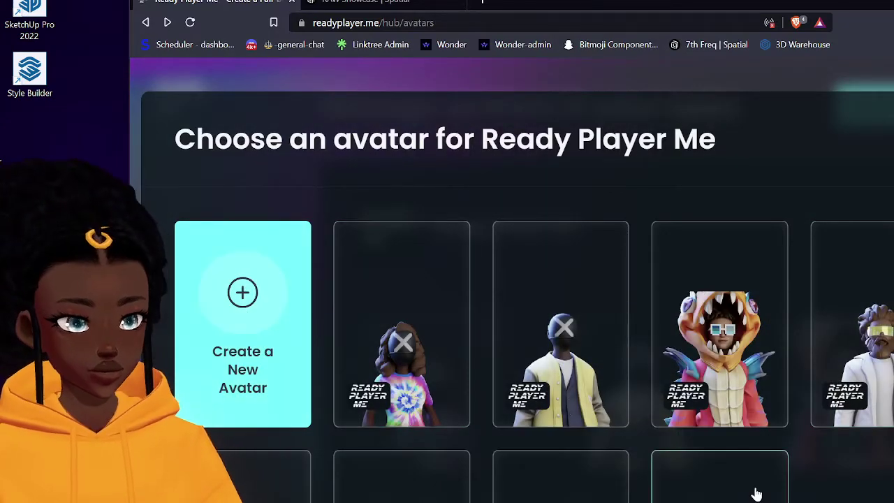
pyautogui.scroll(-2, 756, 494)
pyautogui.scroll(2, 726, 475)
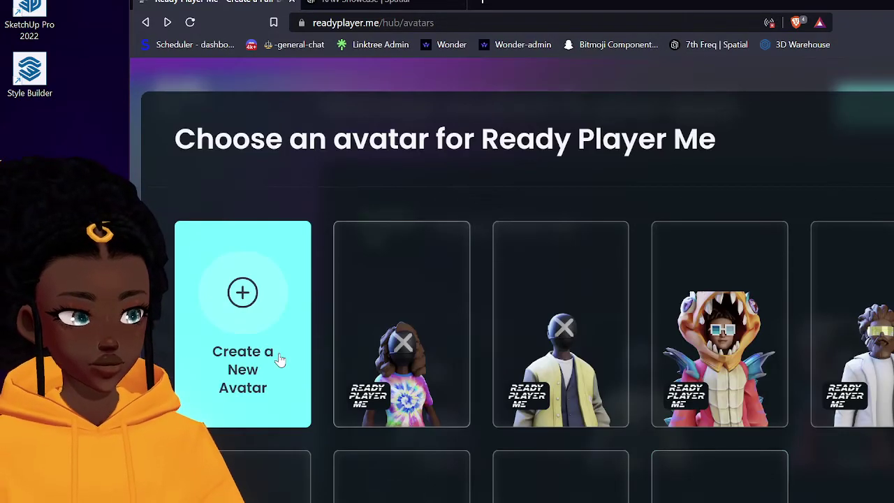
pyautogui.click(256, 298)
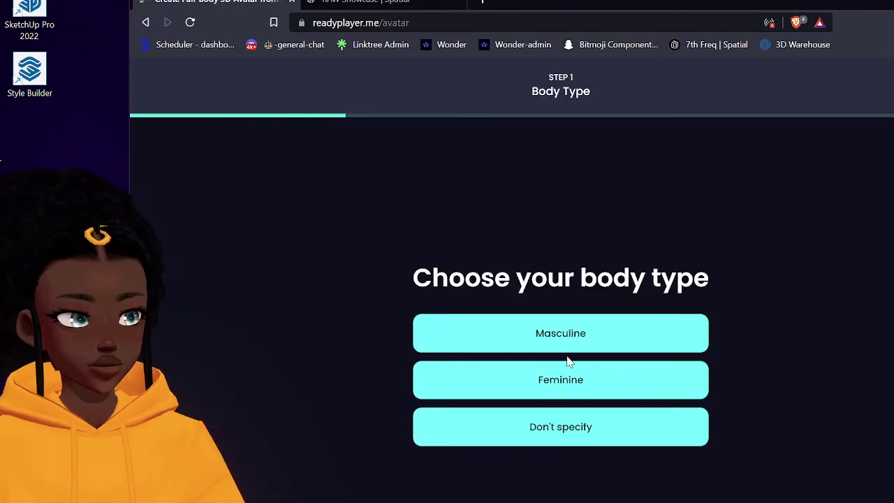
# Step: Leave the body type unspecified, continue without a photo and pick the preset avatar with long brown dreadlocks
pyautogui.click(568, 433)
pyautogui.click(567, 433)
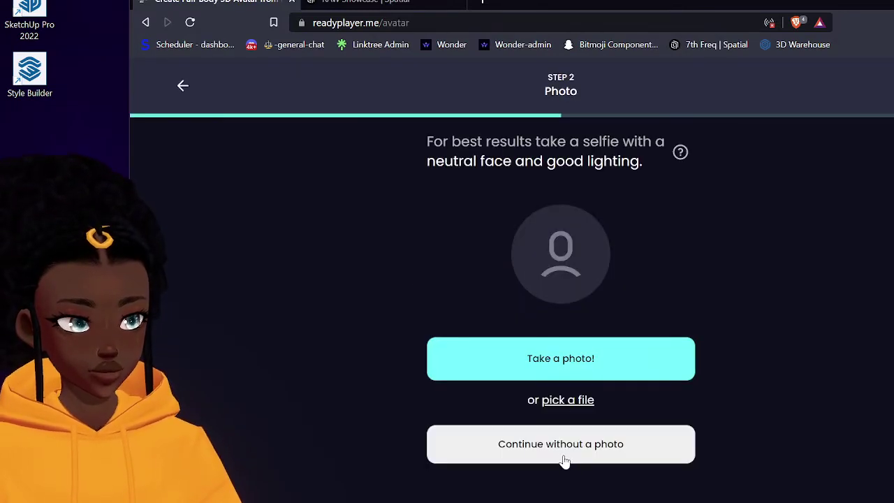
pyautogui.click(565, 460)
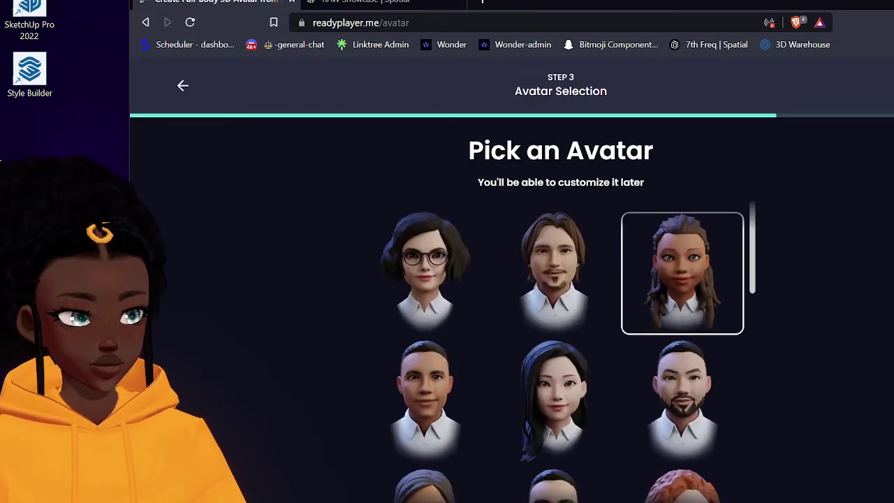
pyautogui.click(682, 274)
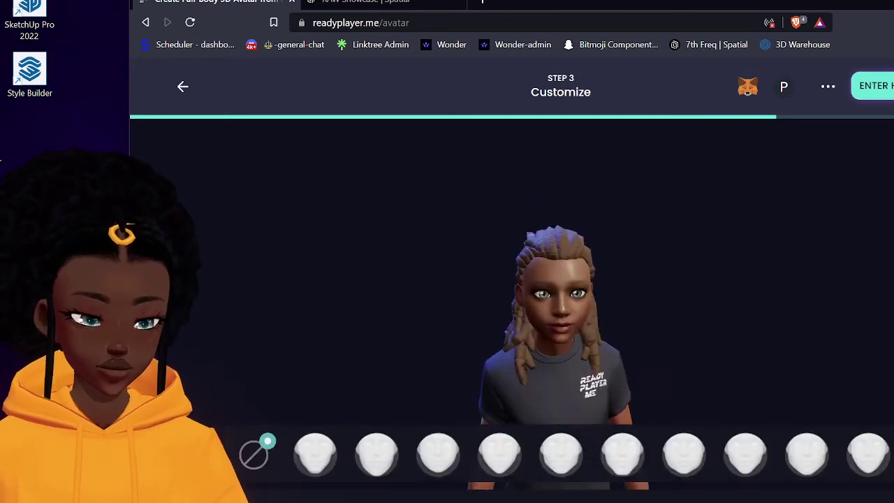
# Step: Customize the avatar's face with the fourth face shape, sixth eye shape, fifth nose shape and seventh lip shape
pyautogui.click(513, 475)
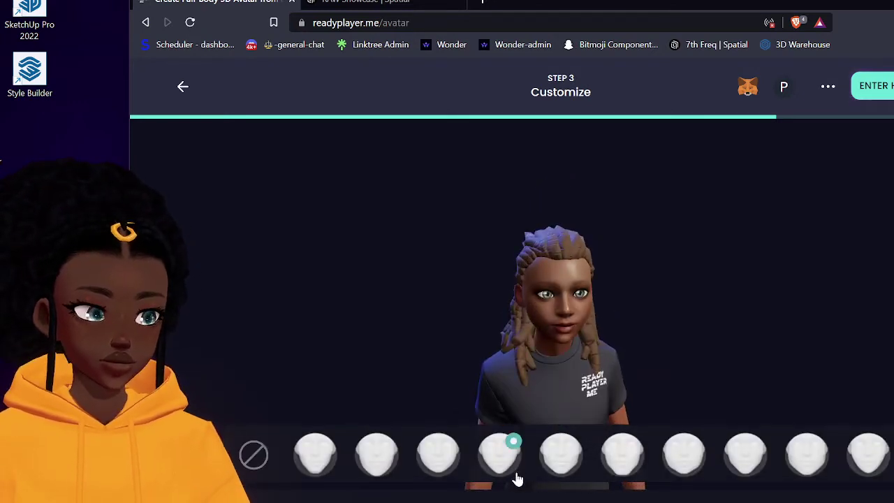
pyautogui.click(559, 501)
pyautogui.click(590, 456)
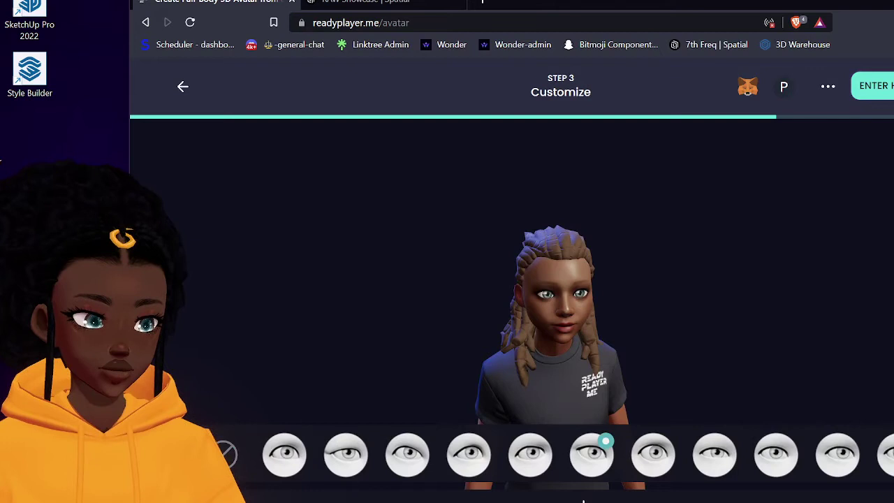
pyautogui.click(583, 500)
pyautogui.click(497, 461)
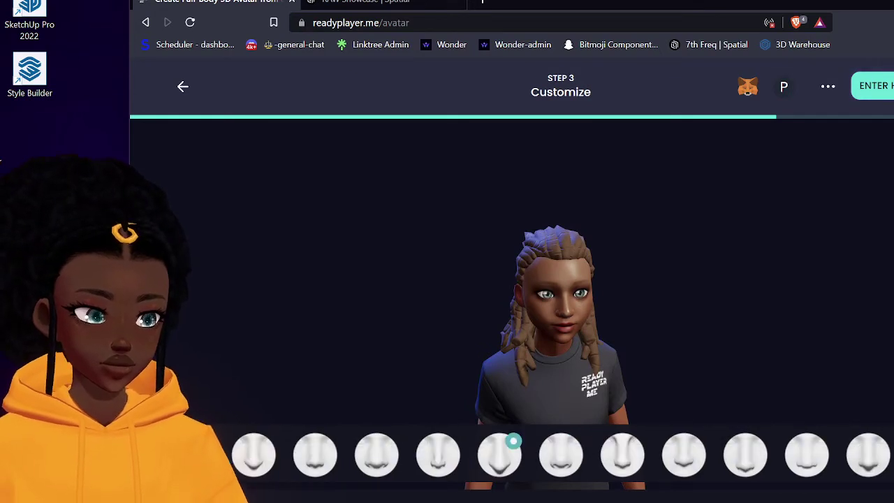
pyautogui.click(682, 461)
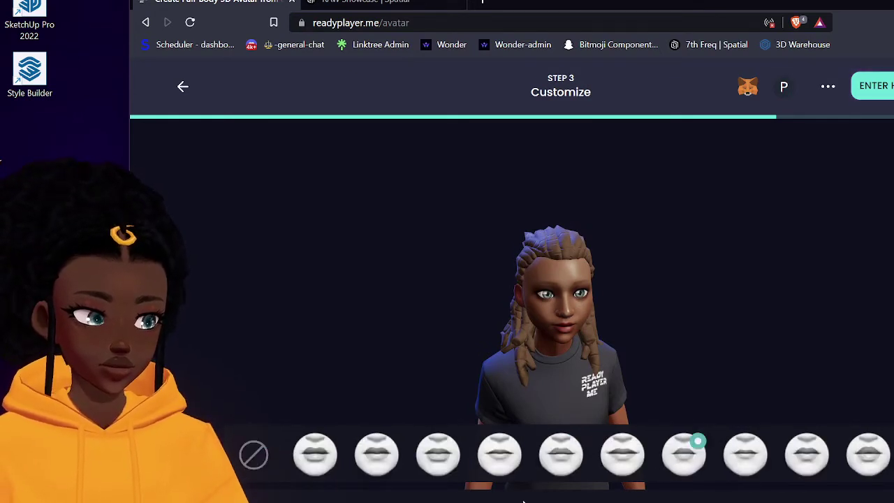
# Step: Style the avatar with the taupe jacket and red scarf outfit, black pixel sunglasses and a beige cap
pyautogui.click(747, 500)
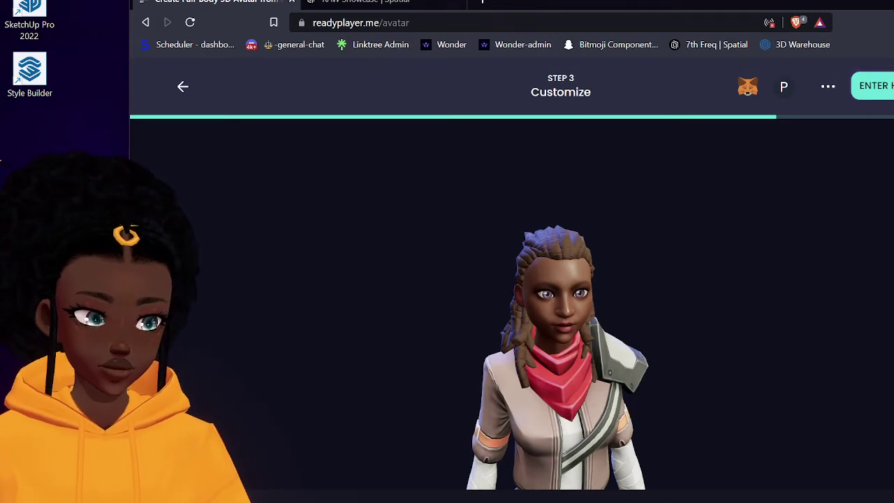
pyautogui.click(349, 502)
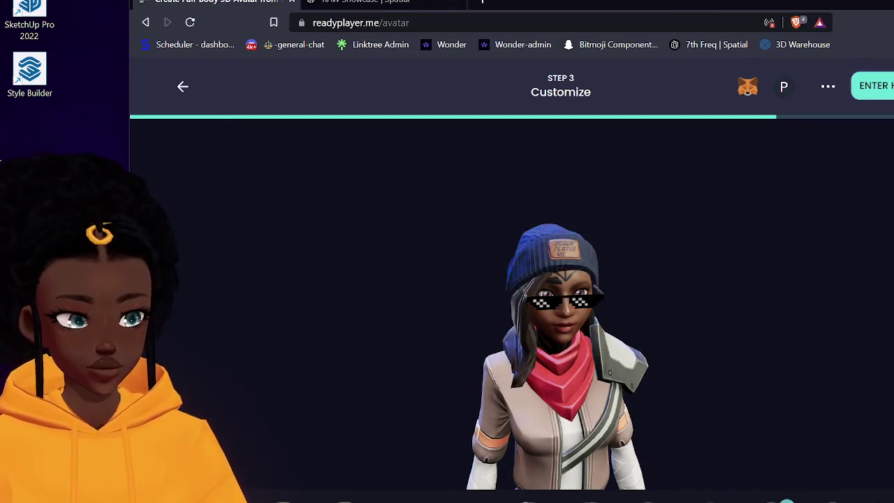
pyautogui.click(480, 501)
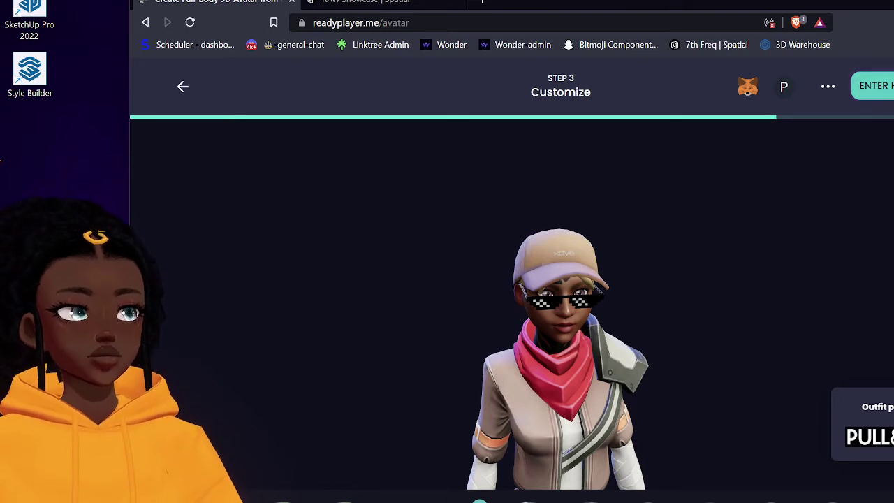
# Step: Finish the avatar by entering the hub and check it among the saved avatars
pyautogui.click(889, 86)
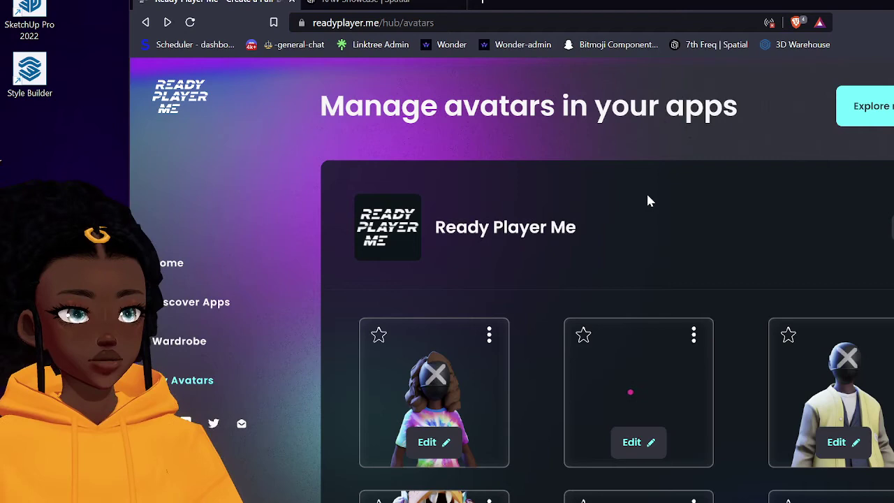
pyautogui.scroll(-2, 648, 201)
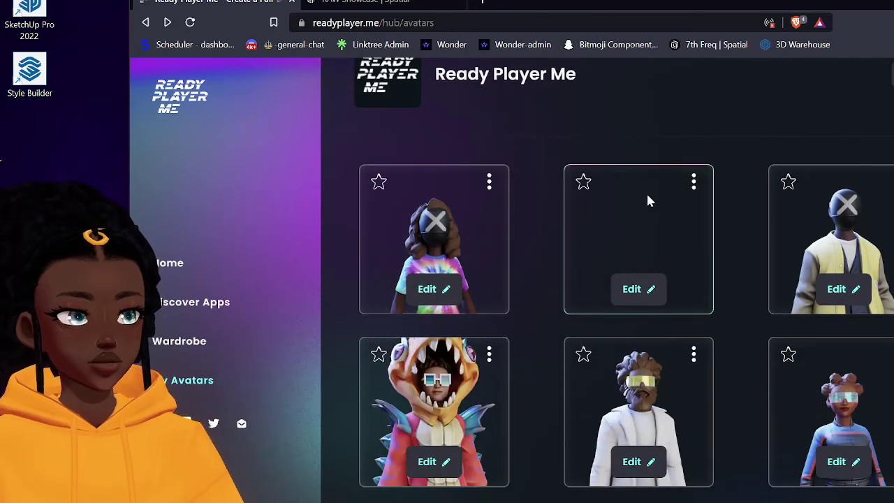
pyautogui.scroll(2, 648, 201)
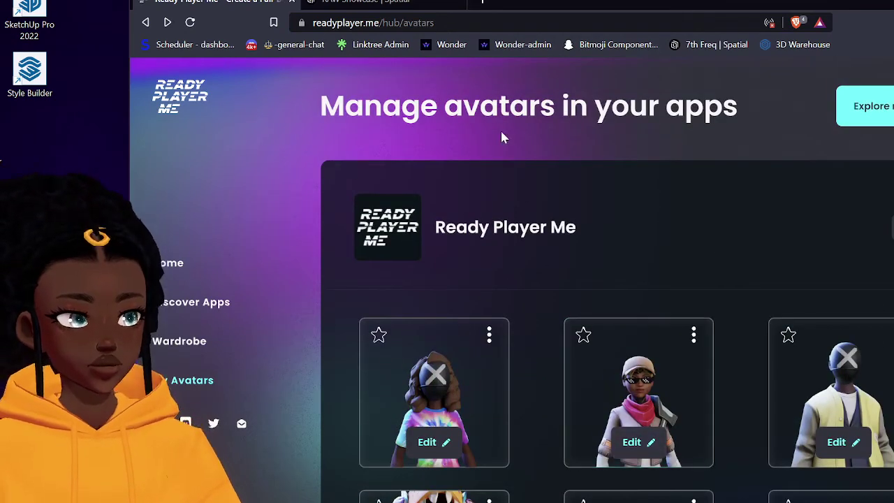
# Step: Switch to the RAW Showcase space in Spatial and look around the gallery and its Metaverse Events posters
pyautogui.click(376, 2)
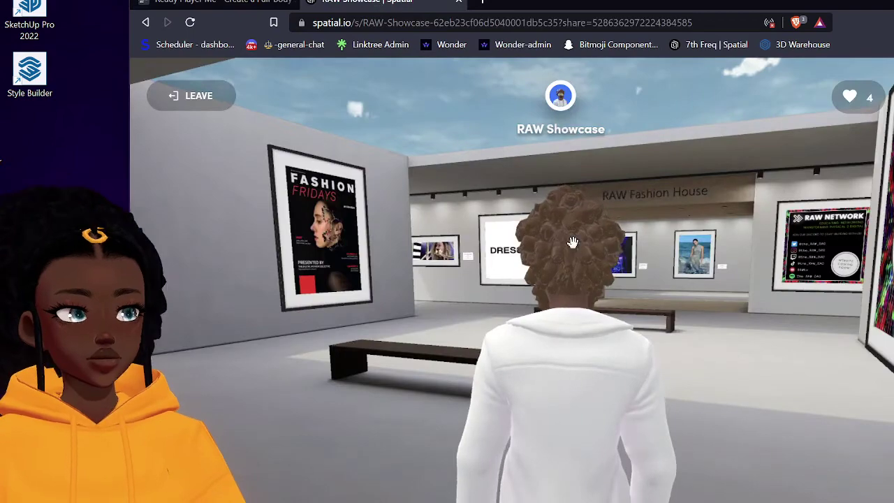
pyautogui.moveTo(278, 333); pyautogui.dragTo(245, 373)
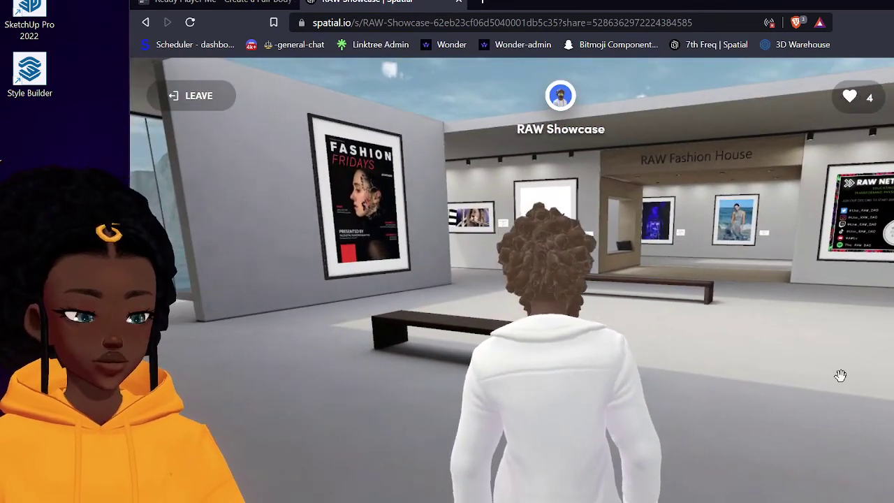
pyautogui.moveTo(840, 376); pyautogui.dragTo(269, 423)
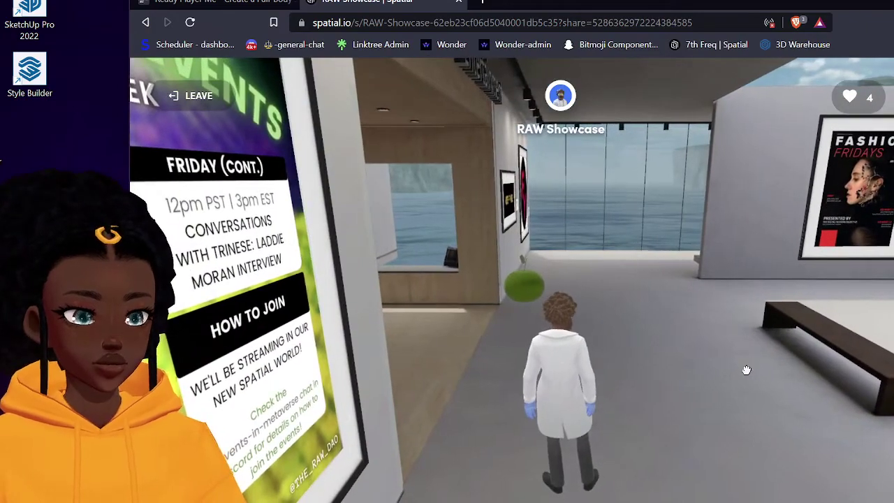
pyautogui.moveTo(755, 365); pyautogui.dragTo(415, 404)
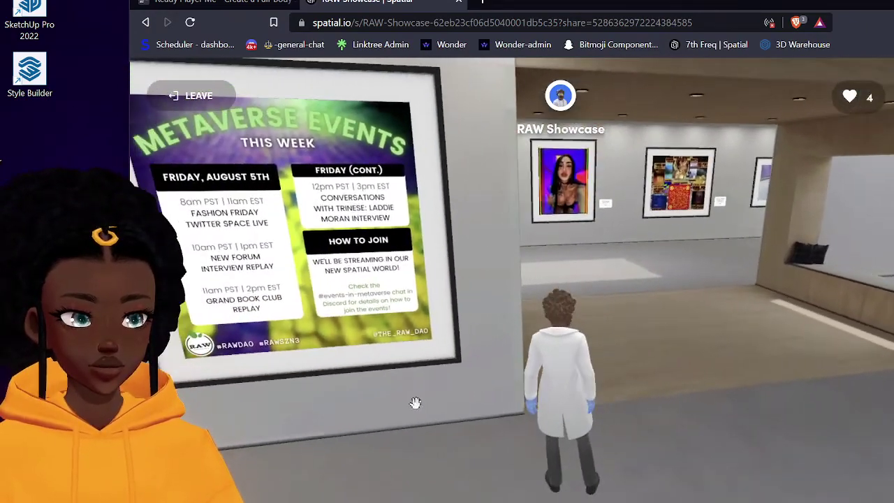
pyautogui.moveTo(677, 424); pyautogui.dragTo(377, 384)
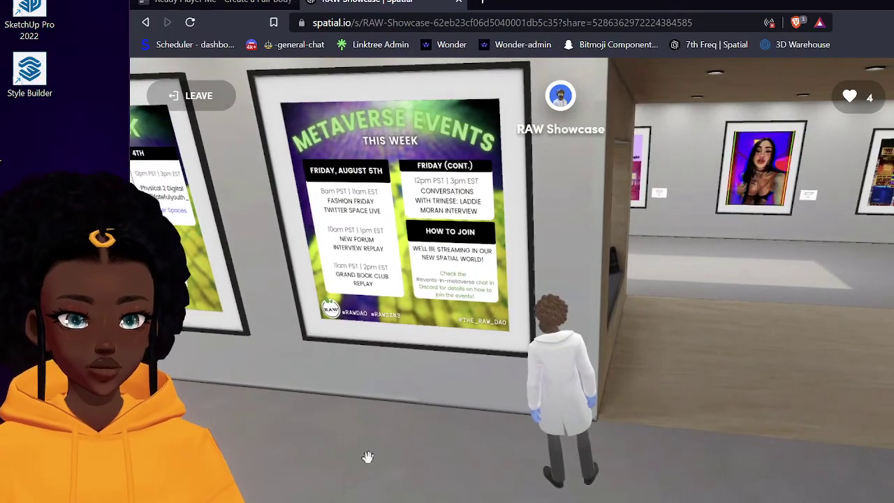
pyautogui.moveTo(353, 473); pyautogui.dragTo(808, 429)
pyautogui.moveTo(647, 473); pyautogui.dragTo(758, 407)
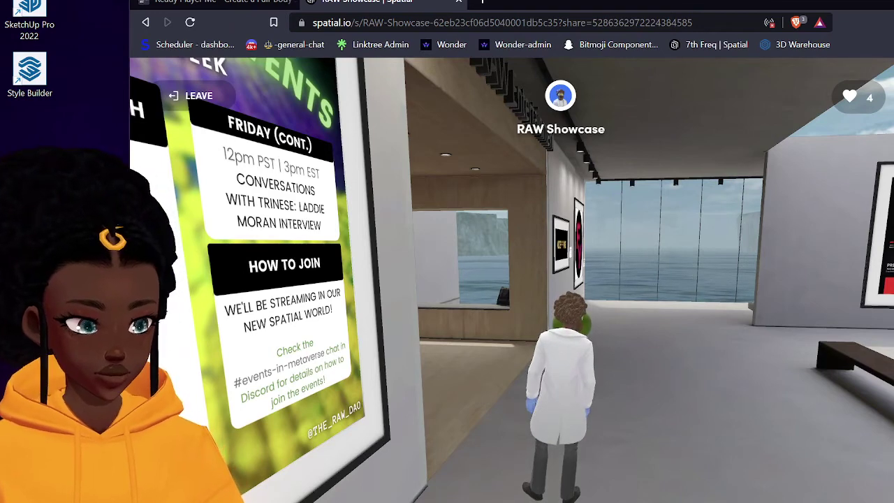
# Step: Open Spatial's avatar customization, start creating a Ready Player Me avatar and choose to sign in for an existing one
pyautogui.click(893, 96)
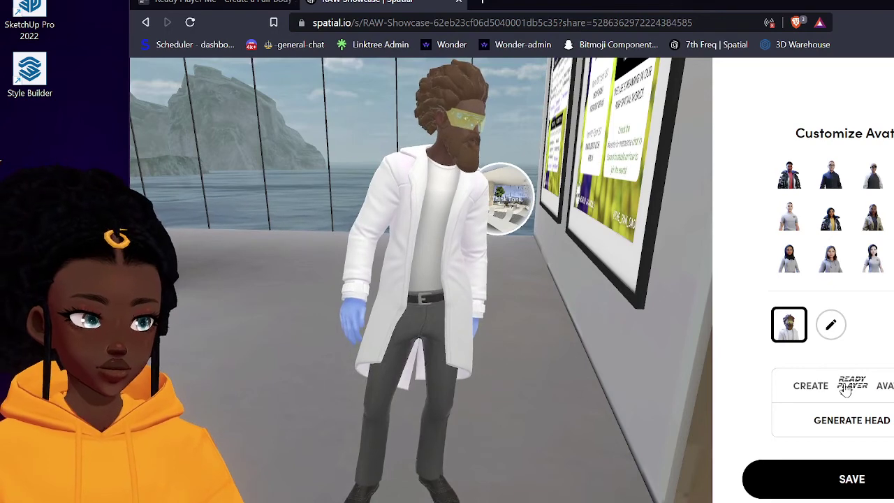
pyautogui.click(846, 389)
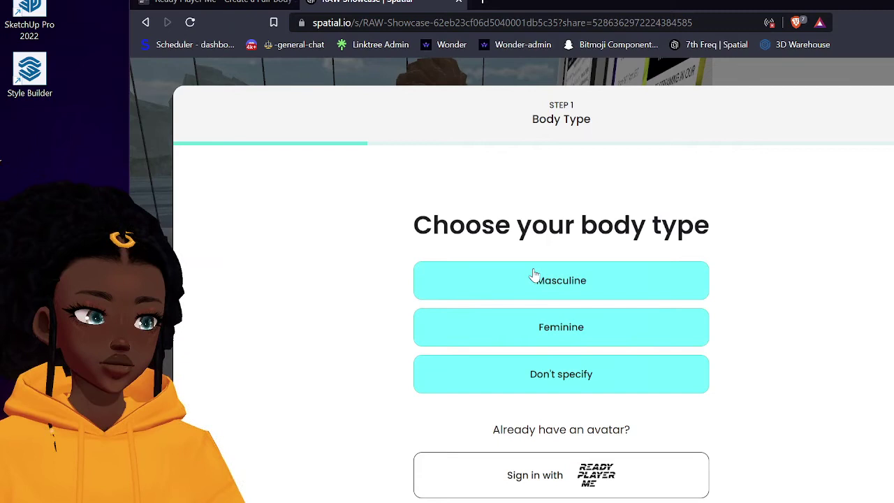
pyautogui.click(570, 482)
# Step: Sign in to Ready Player Me with the saved account e-mail and password
pyautogui.click(499, 330)
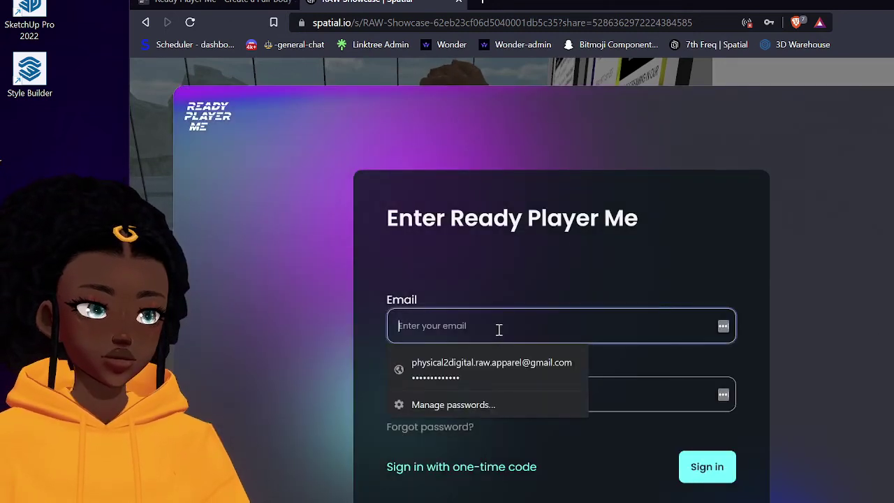
pyautogui.click(489, 369)
pyautogui.click(710, 472)
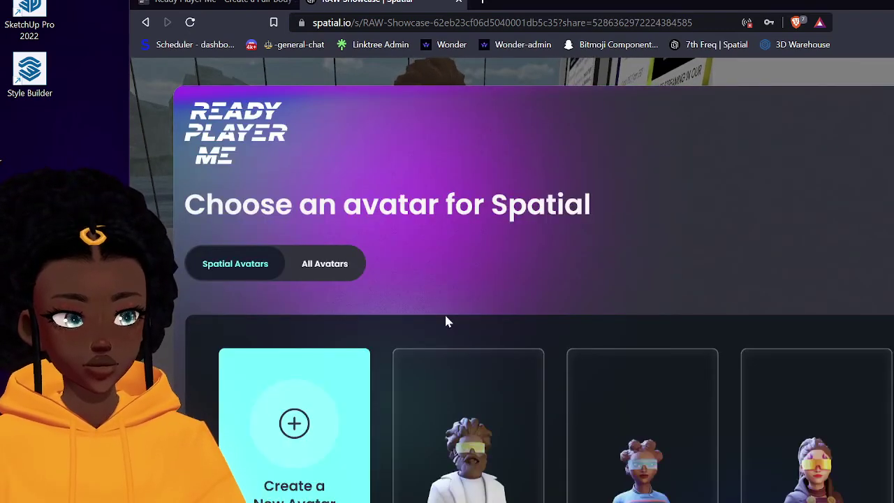
# Step: Show all avatars, choose the one with the beige cap and red scarf, and proceed to load it into Spatial
pyautogui.scroll(-1, 448, 322)
pyautogui.moveTo(461, 365)
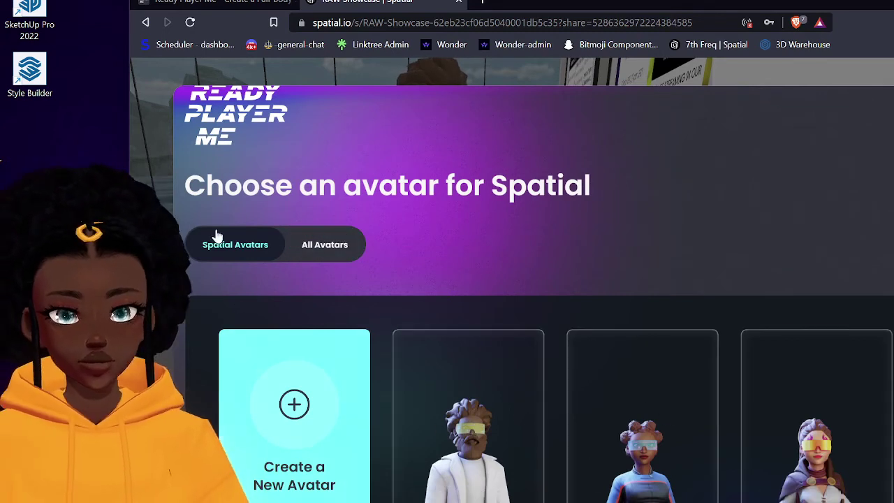
pyautogui.click(334, 253)
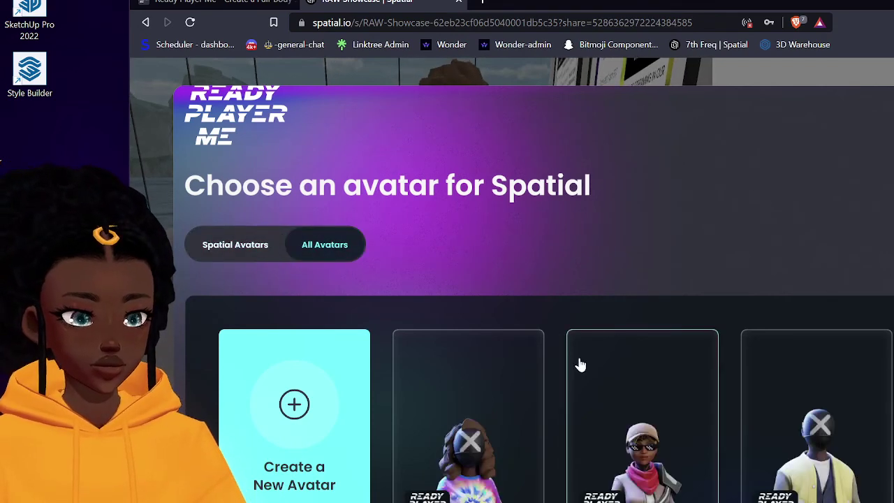
pyautogui.scroll(-6, 580, 365)
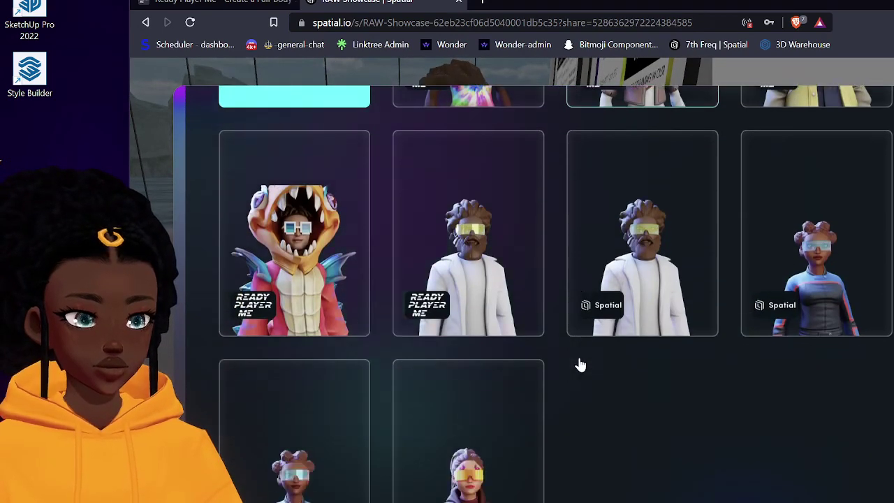
pyautogui.scroll(5, 580, 365)
pyautogui.click(631, 350)
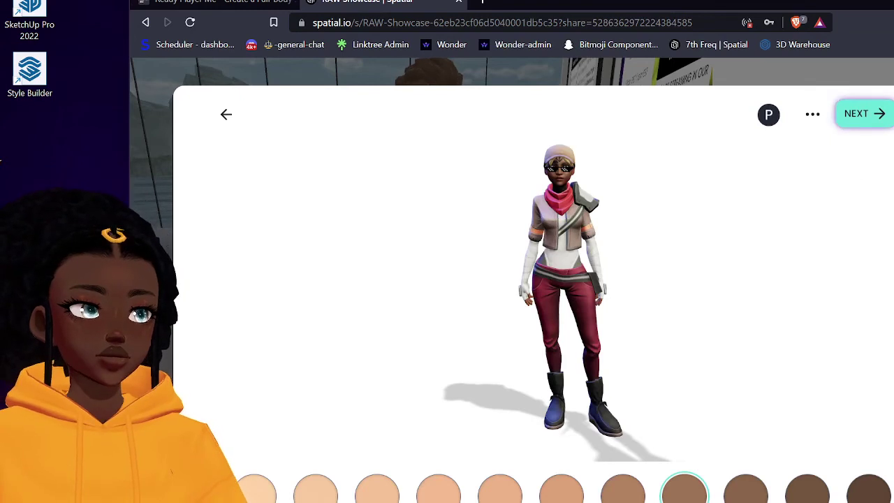
pyautogui.click(863, 115)
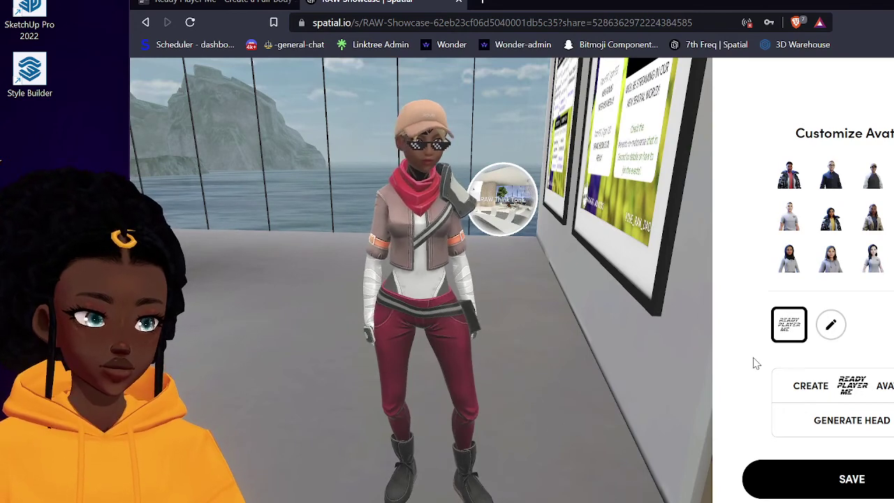
# Step: Reopen the avatar chooser to view the Spatial avatars, and inspect the loaded avatar from another angle
pyautogui.click(831, 326)
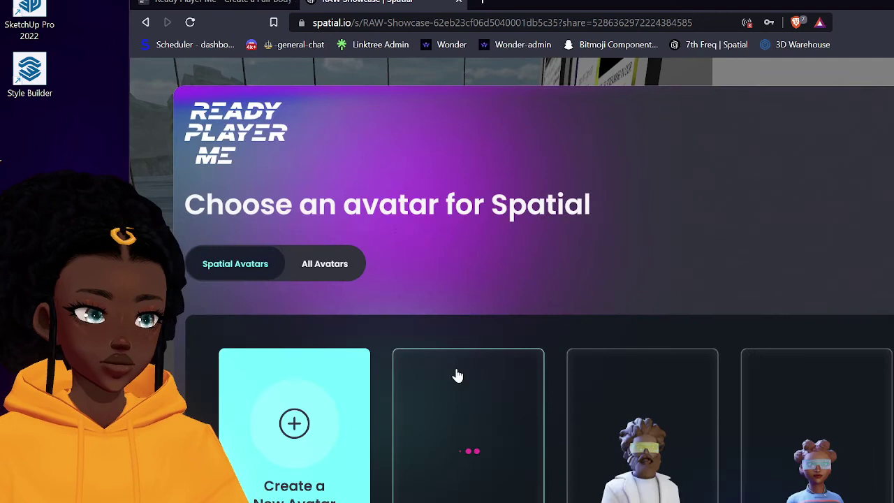
pyautogui.scroll(-2, 481, 461)
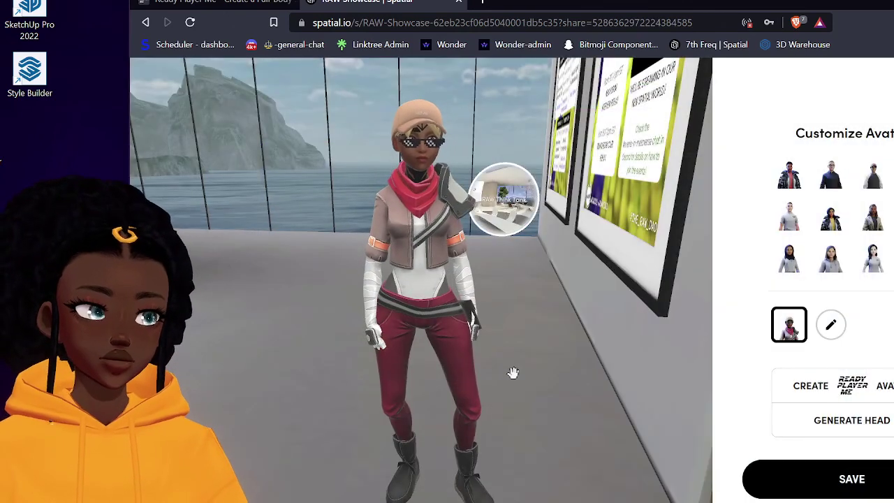
pyautogui.moveTo(570, 400); pyautogui.dragTo(463, 439)
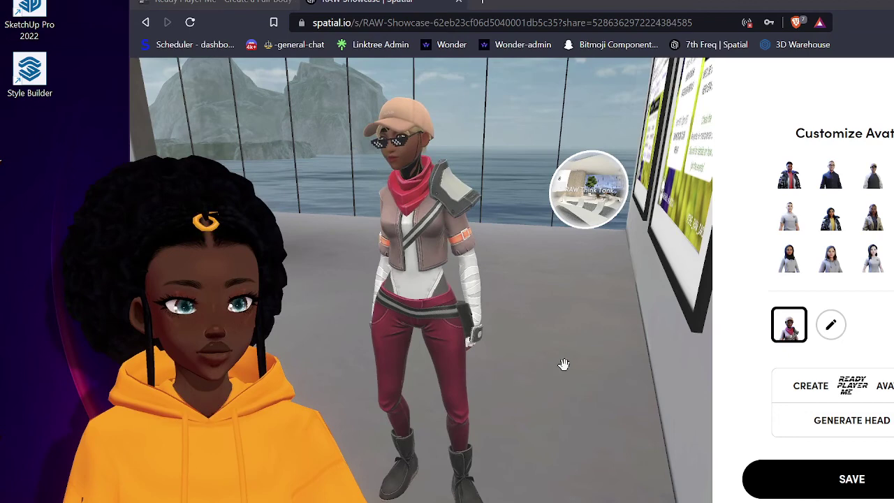
pyautogui.moveTo(564, 364); pyautogui.dragTo(563, 365)
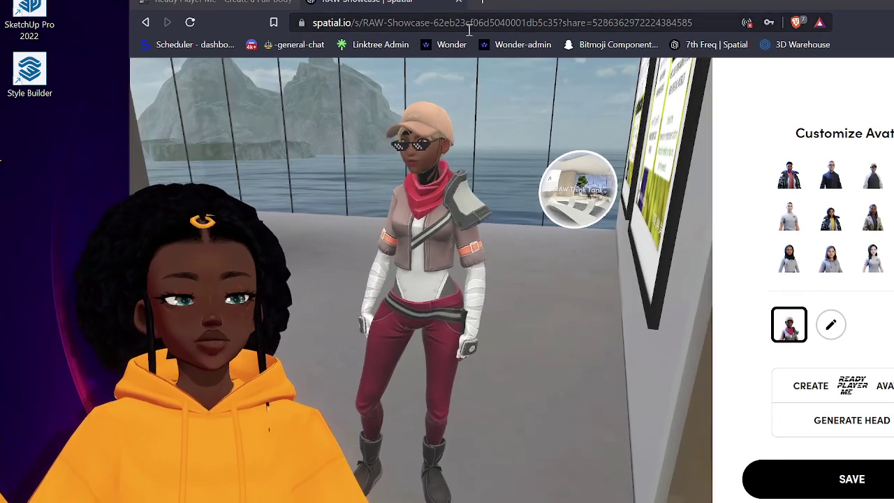